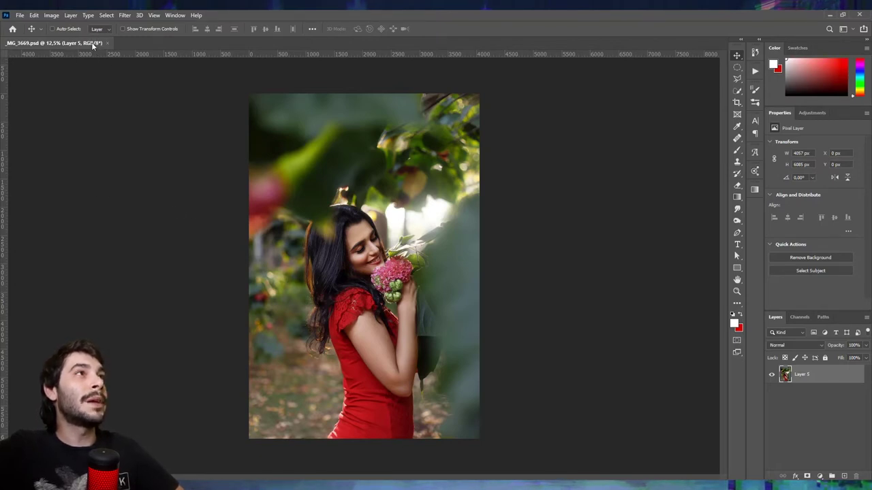
# Step: View the Red, Green and Blue channels individually, return to RGB, then open the Image menu's mode options
pyautogui.click(805, 316)
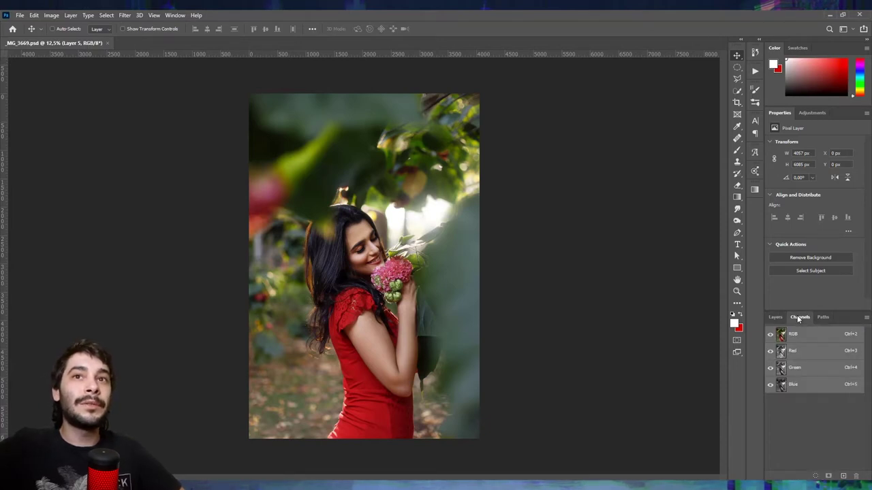
pyautogui.click(796, 352)
pyautogui.click(799, 371)
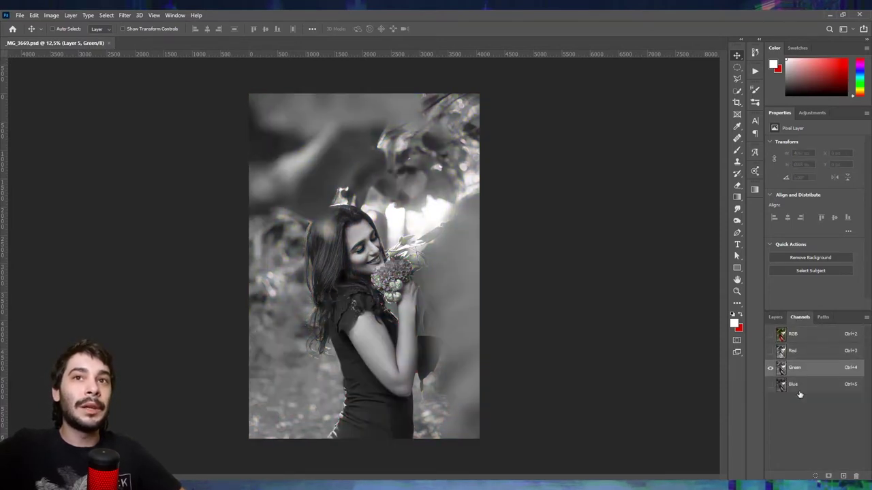
pyautogui.click(799, 389)
pyautogui.click(802, 335)
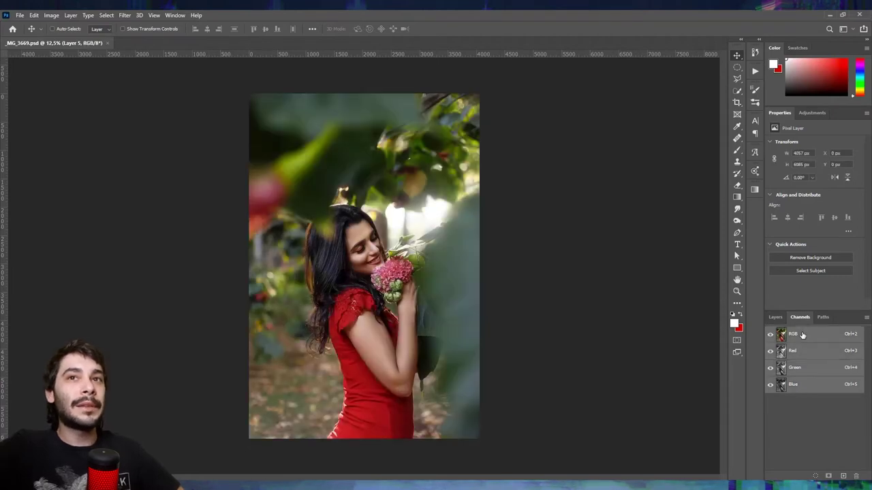
pyautogui.click(51, 15)
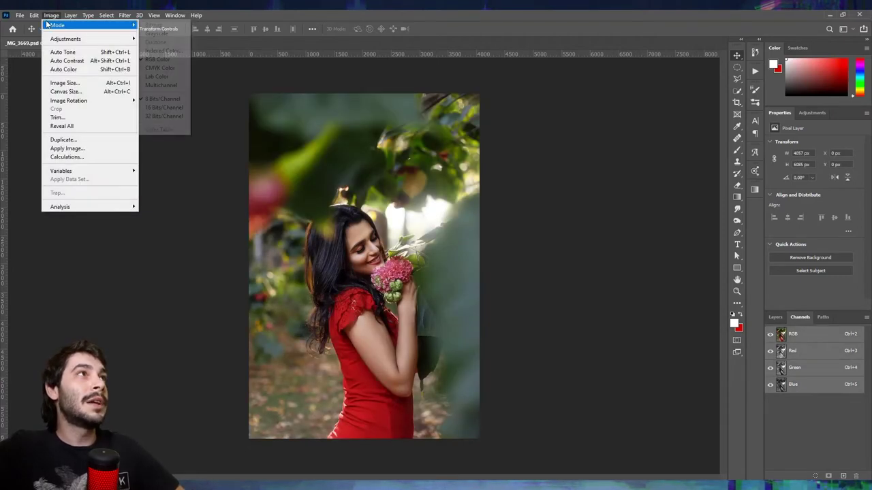
pyautogui.moveTo(57, 25)
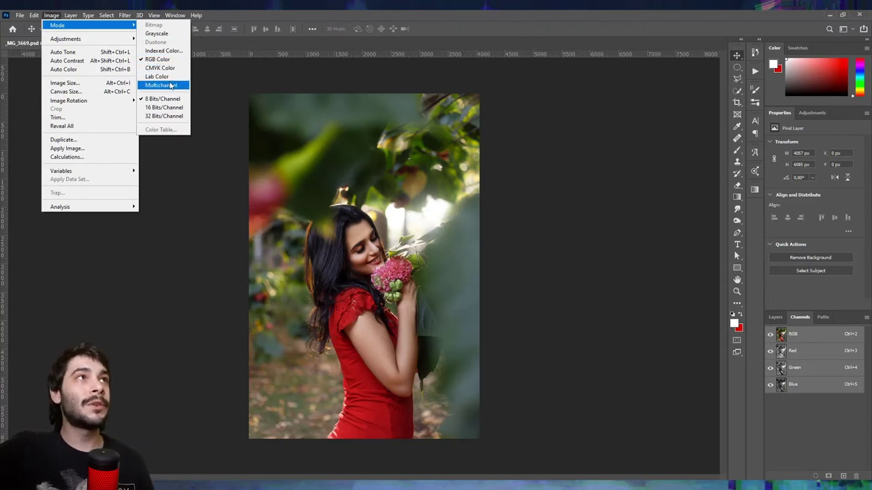
# Step: Convert the photo to Lab Color and view the Lightness, a and b channels
pyautogui.click(166, 76)
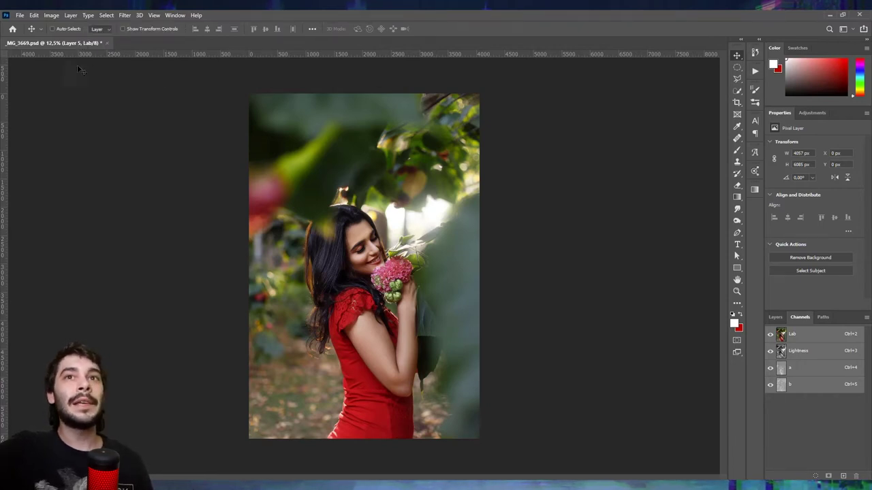
pyautogui.click(801, 352)
pyautogui.click(800, 367)
pyautogui.click(795, 385)
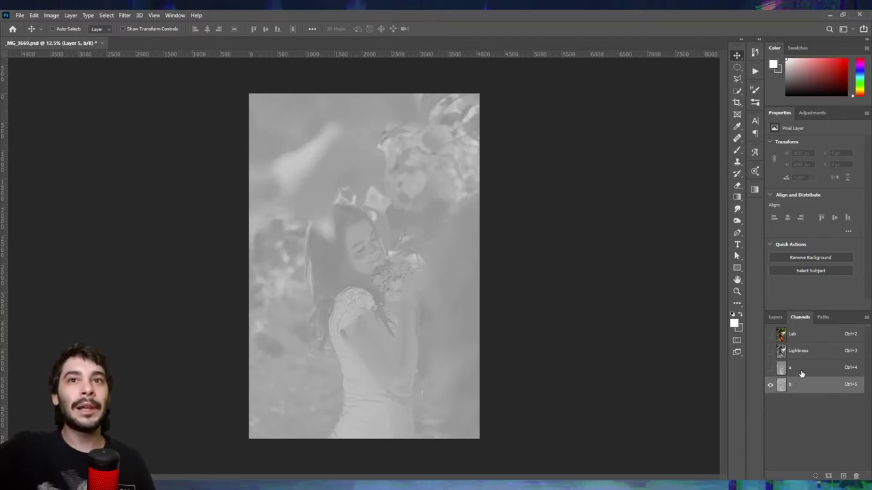
# Step: Compare the a and b channels back and forth, leaving channel a active
pyautogui.click(802, 374)
pyautogui.click(794, 384)
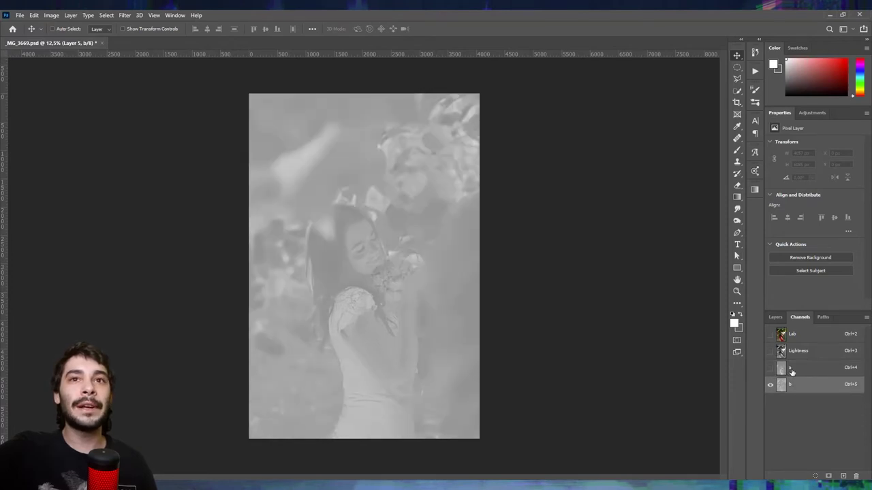
pyautogui.click(792, 369)
pyautogui.click(797, 386)
pyautogui.click(791, 370)
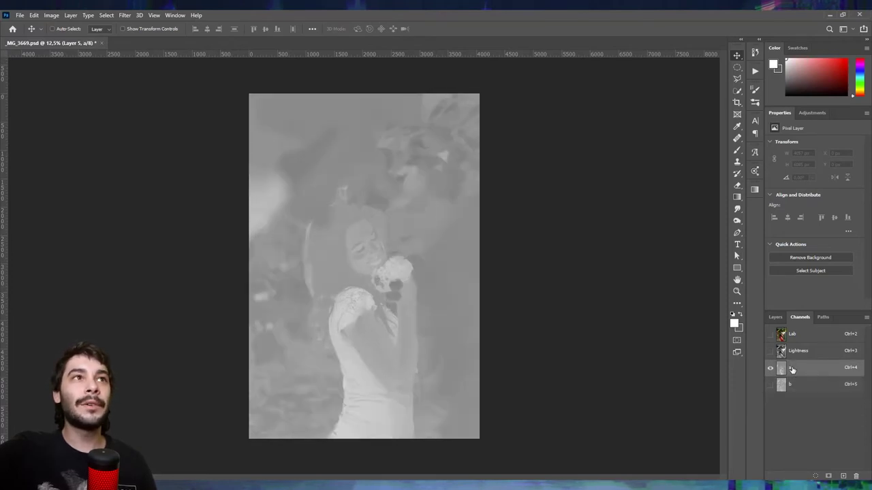
pyautogui.click(799, 386)
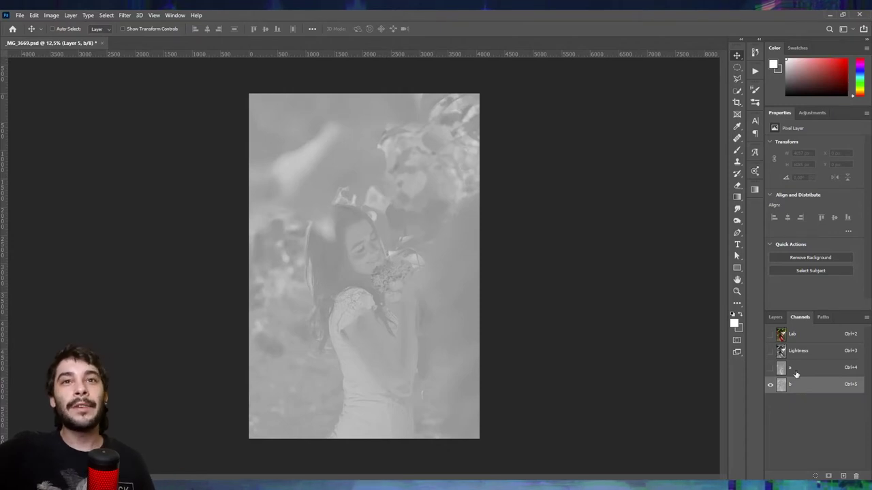
pyautogui.click(794, 370)
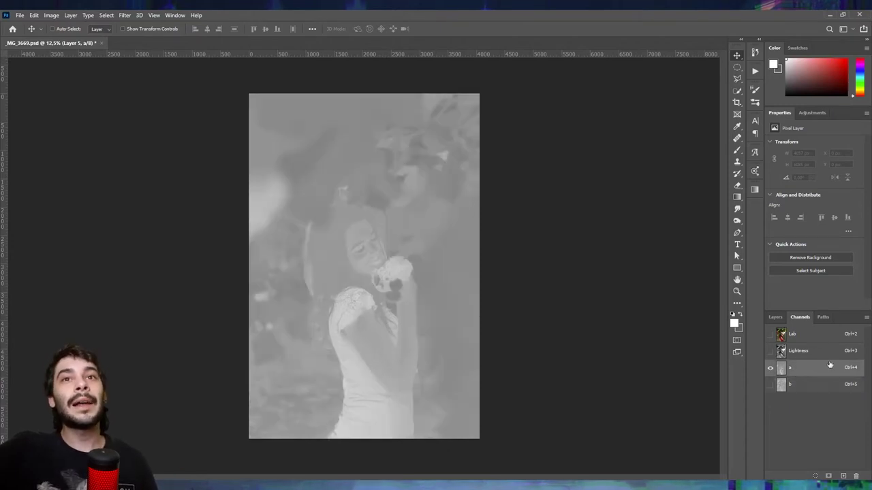
pyautogui.click(802, 388)
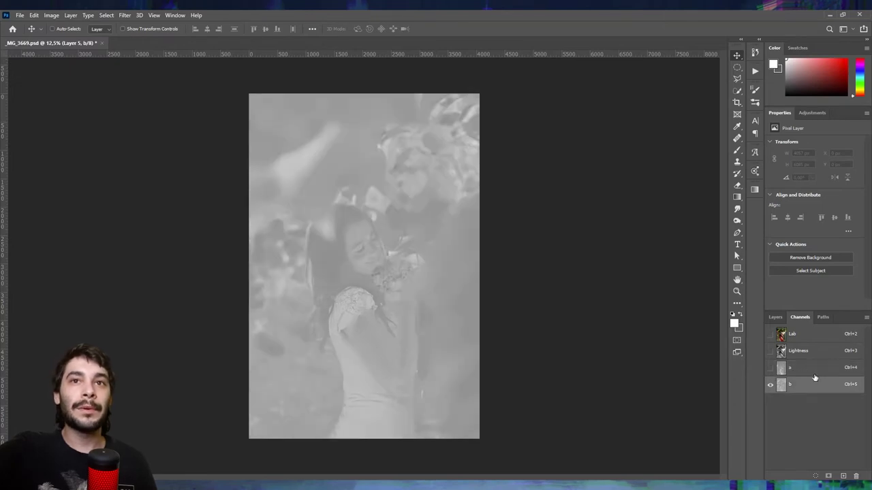
pyautogui.click(791, 369)
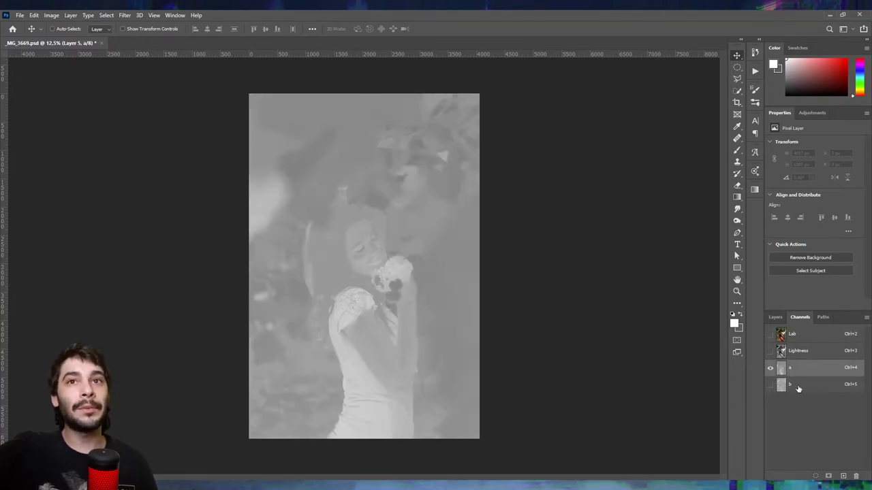
pyautogui.click(799, 388)
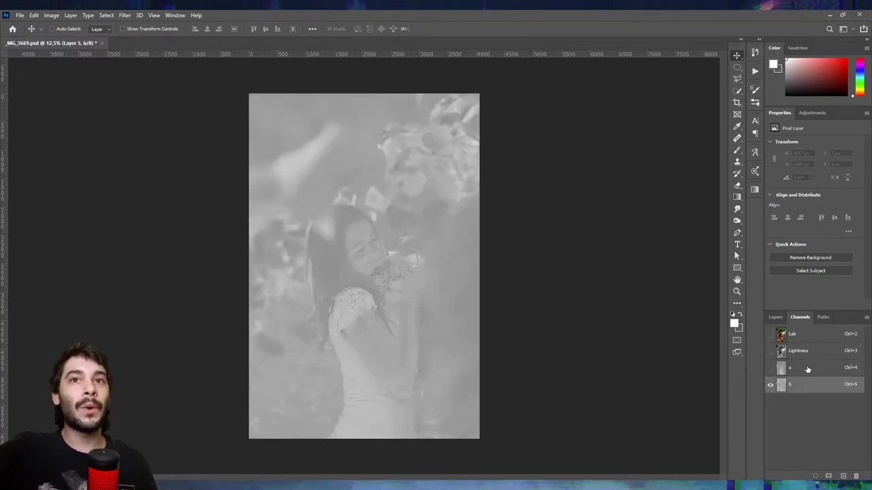
pyautogui.click(807, 369)
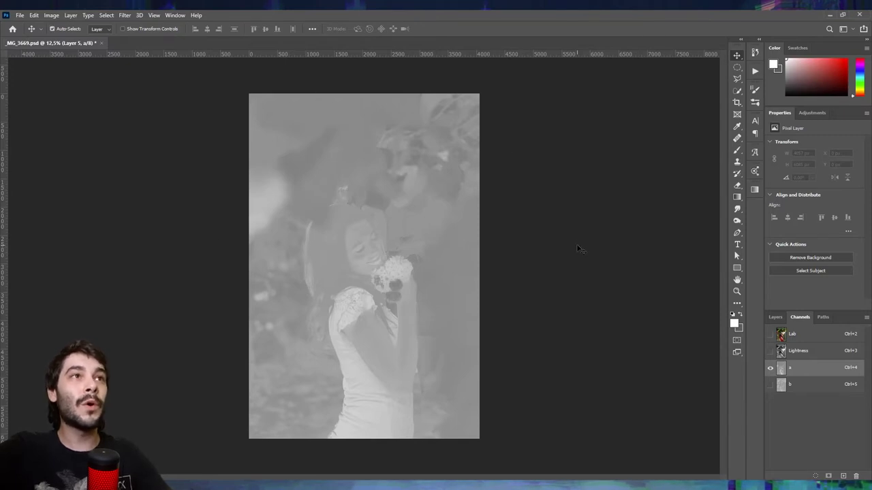
# Step: Paste the whole a channel into the b channel, compare them, and view the Lab composite
pyautogui.hotkey('ctrl', 'a')
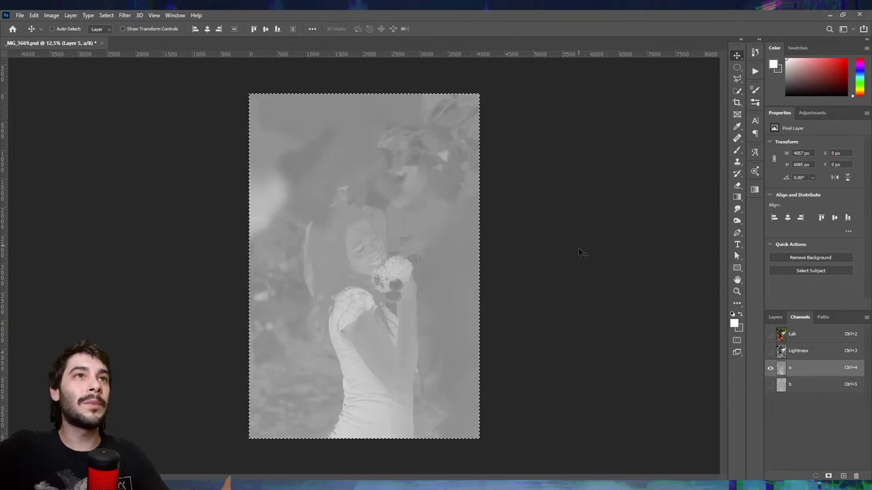
pyautogui.click(793, 385)
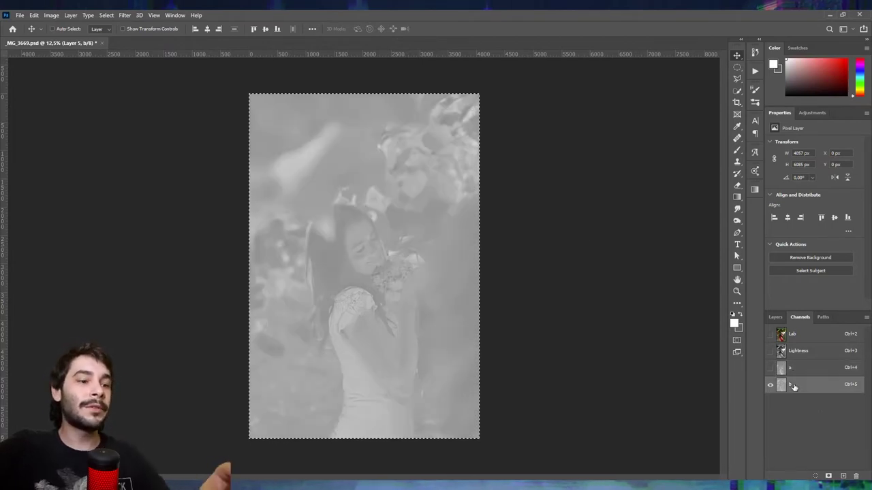
pyautogui.hotkey('ctrl', 'v')
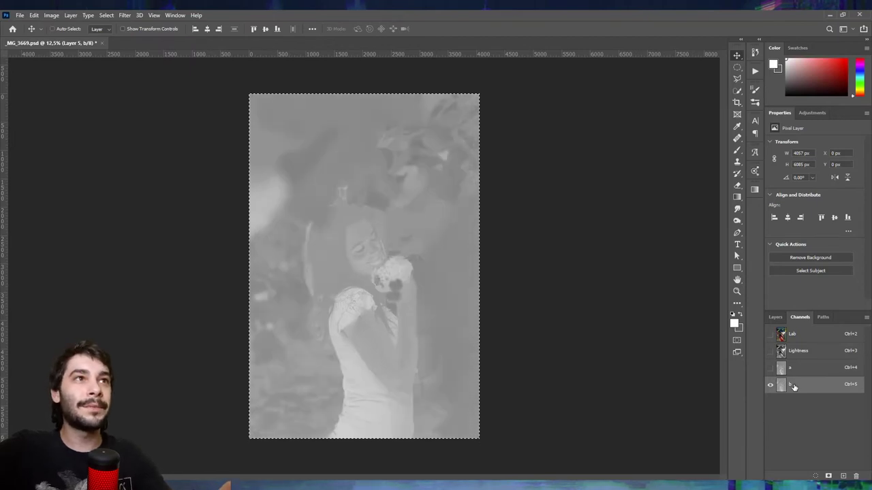
pyautogui.click(795, 369)
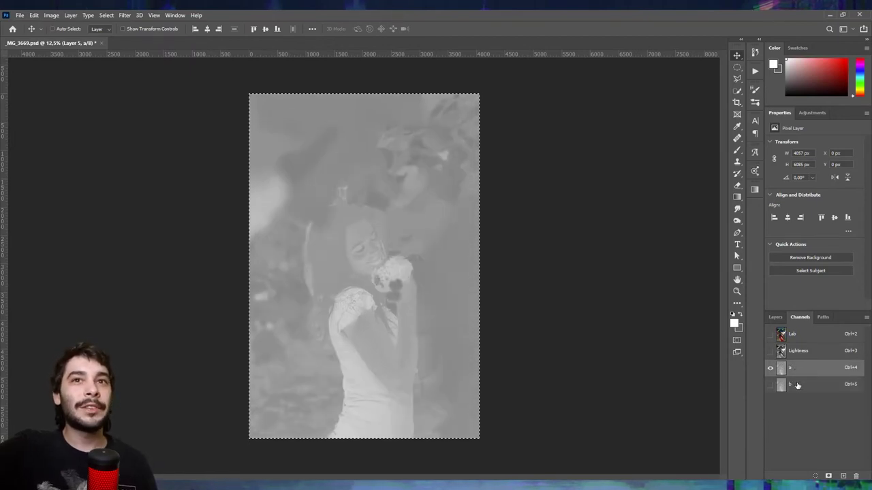
pyautogui.click(797, 386)
pyautogui.click(795, 370)
pyautogui.click(795, 388)
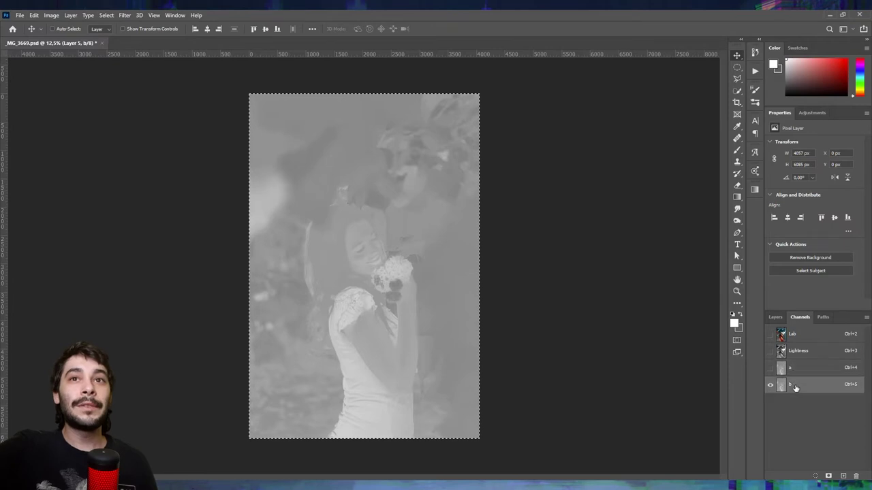
pyautogui.click(801, 339)
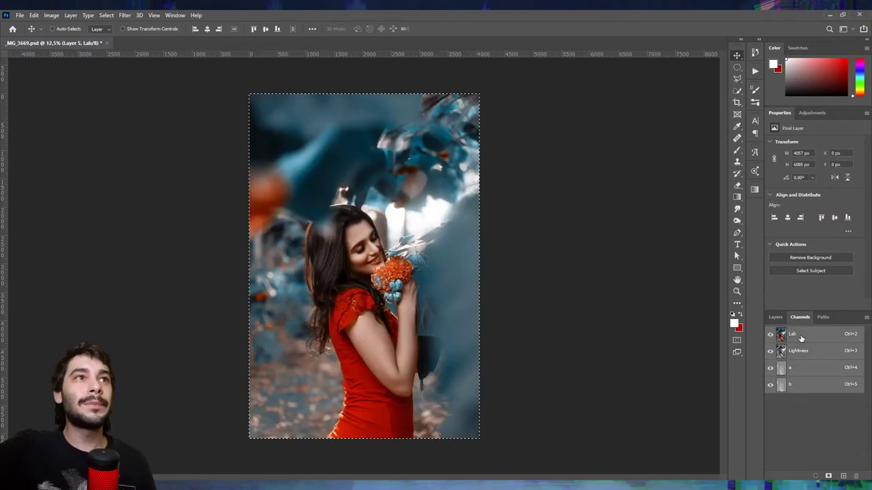
# Step: Deselect, then zoom in on her face and hair to check the orange-and-teal grade
pyautogui.hotkey('ctrl', 'd')
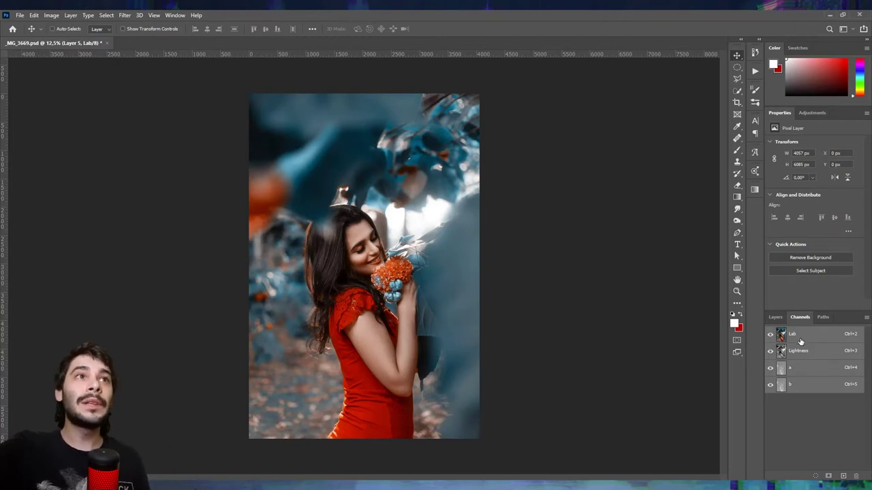
pyautogui.scroll(3, 330, 213)
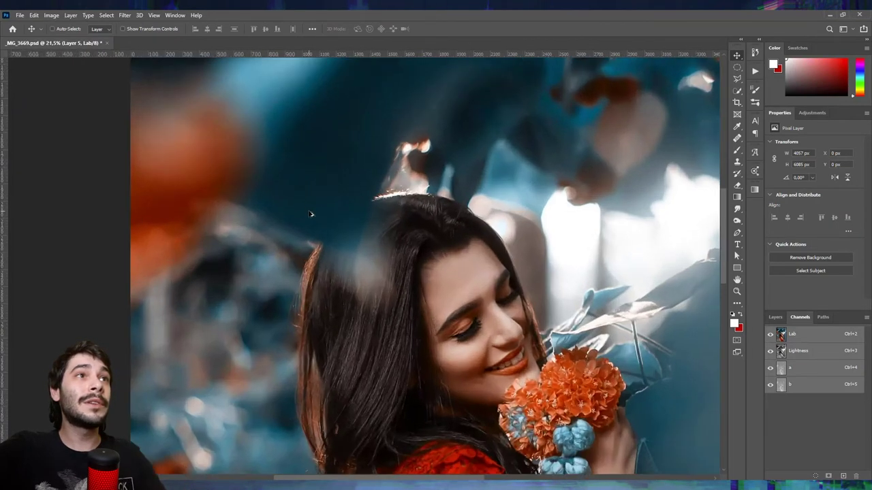
pyautogui.scroll(2, 337, 208)
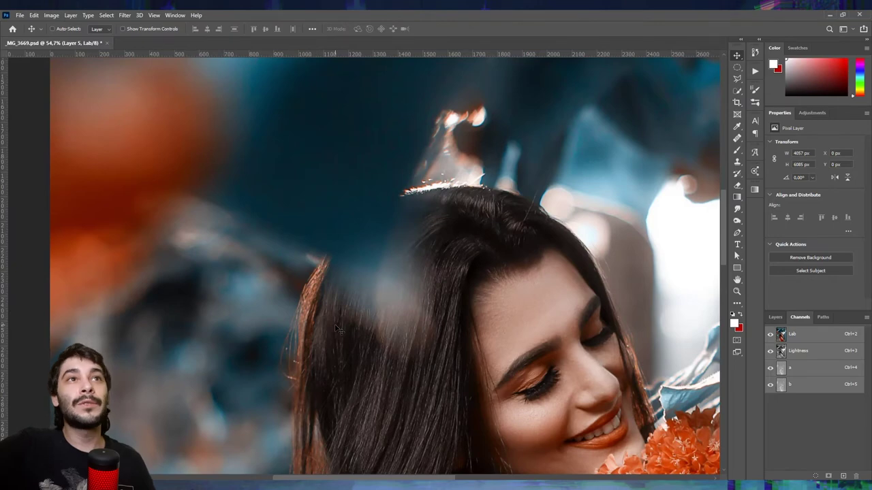
pyautogui.scroll(-5, 335, 245)
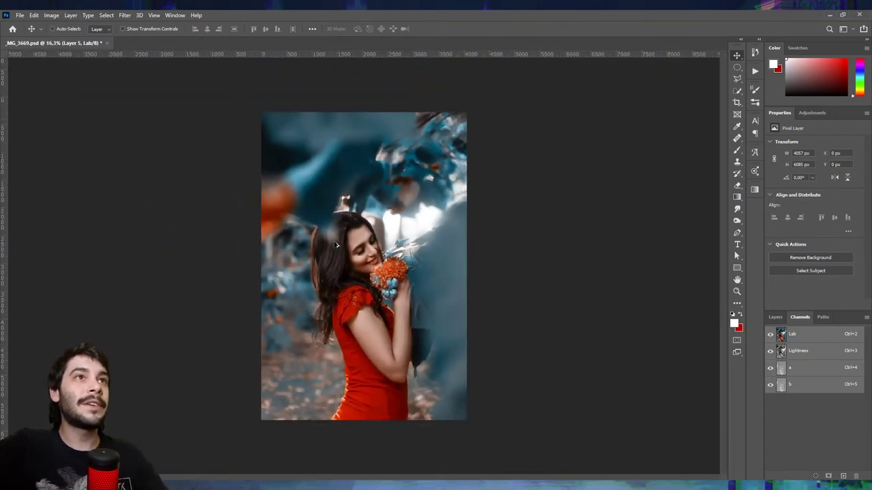
pyautogui.scroll(1, 335, 245)
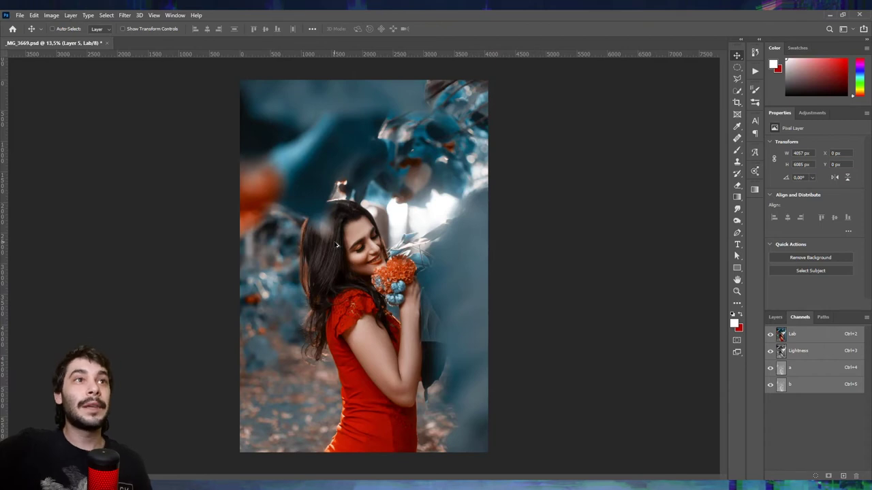
# Step: Select all and copy the b channel after comparing it with channel a
pyautogui.hotkey('ctrl', 'a')
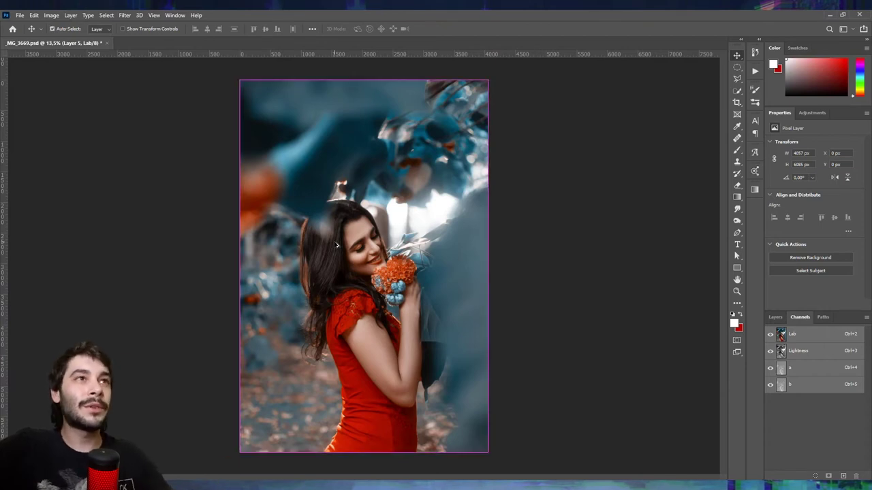
pyautogui.hotkey('ctrl', 'v')
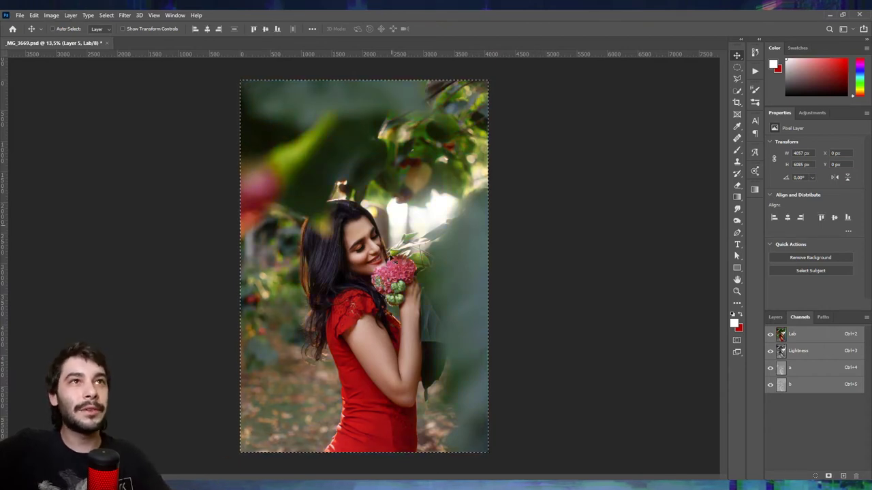
pyautogui.click(802, 389)
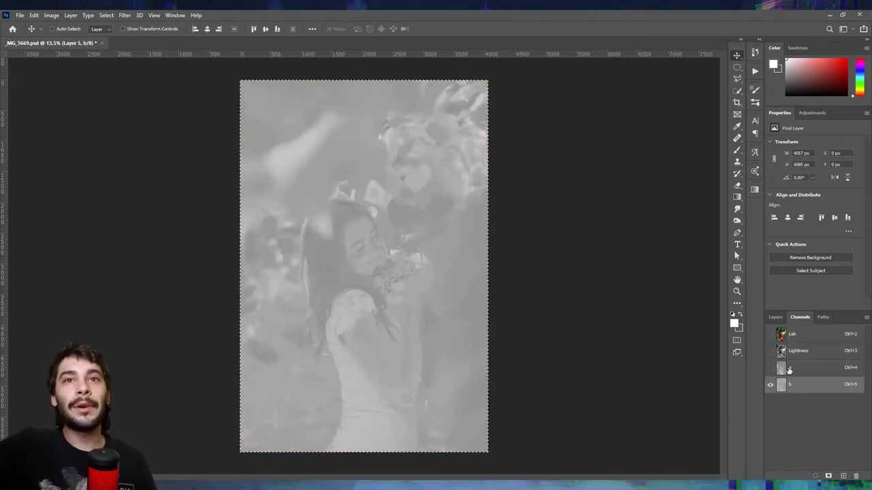
pyautogui.click(790, 371)
pyautogui.click(792, 385)
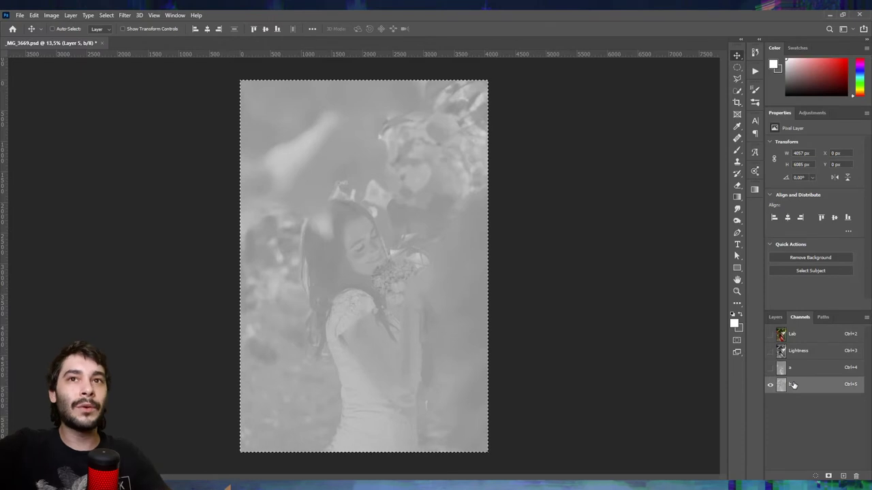
pyautogui.press('ctrl')
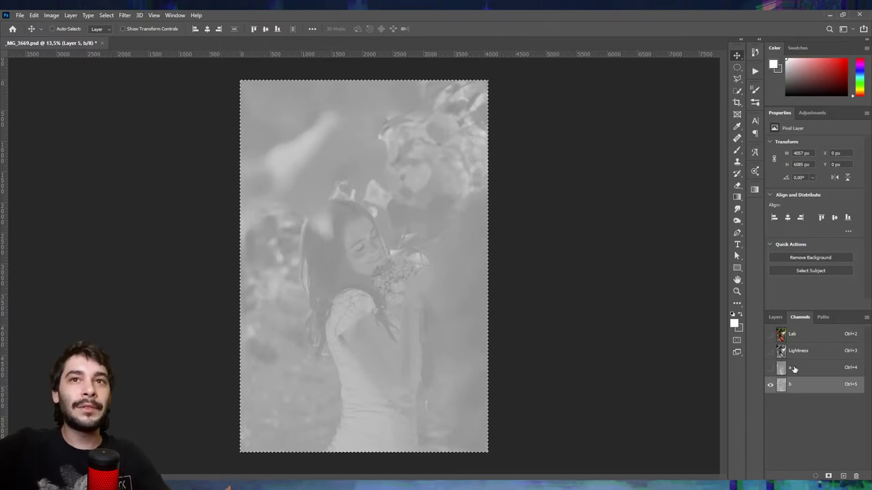
# Step: Compare channels a and b, preview the Lab composite, then undo back to natural colours
pyautogui.click(794, 370)
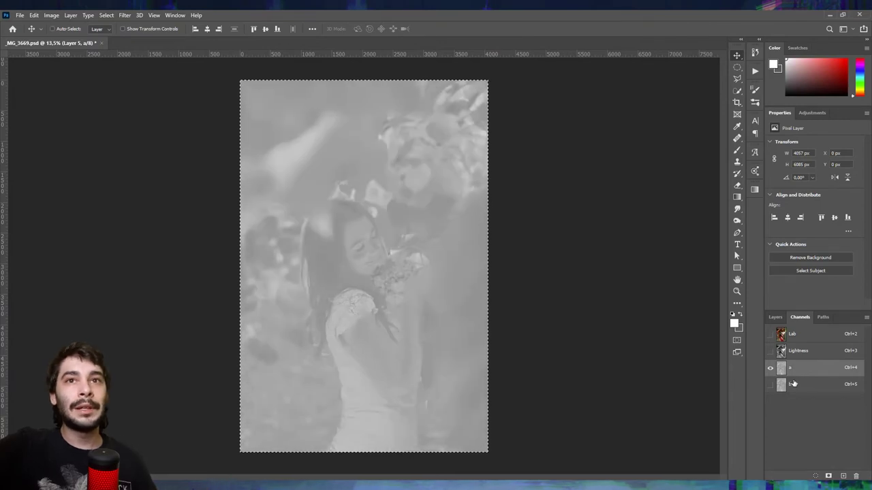
pyautogui.click(793, 385)
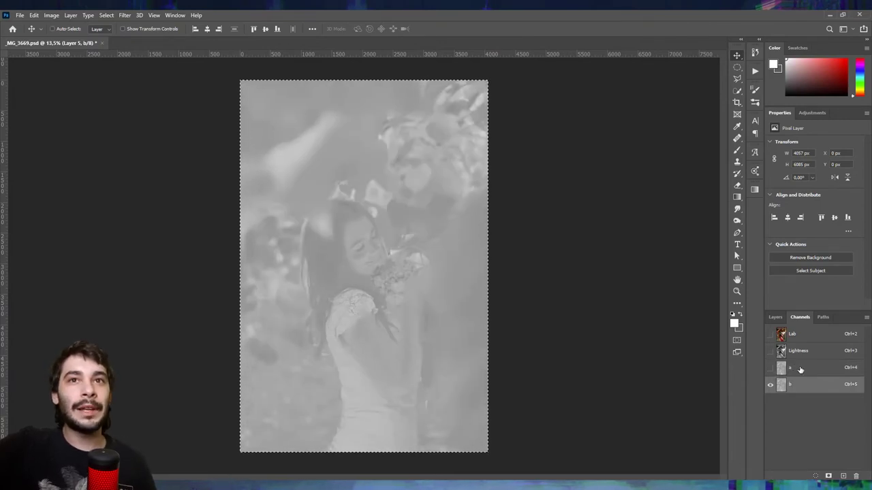
pyautogui.click(797, 370)
pyautogui.click(796, 386)
pyautogui.click(797, 370)
pyautogui.click(796, 386)
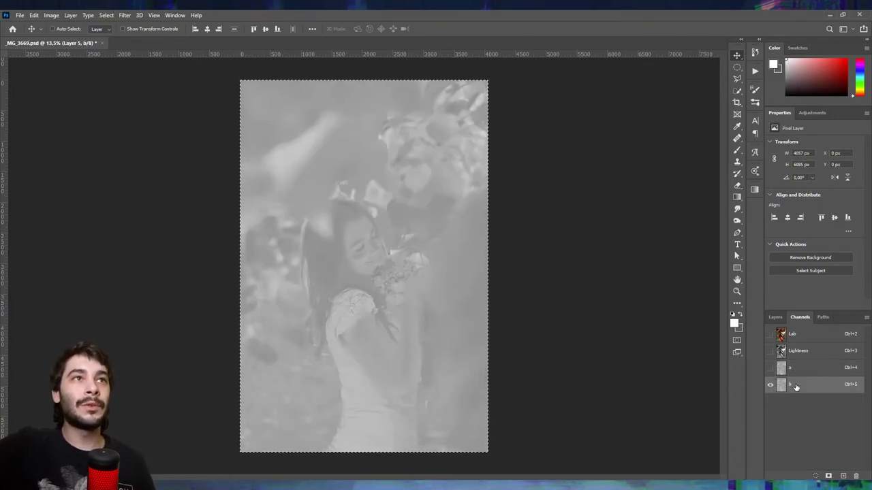
pyautogui.click(802, 336)
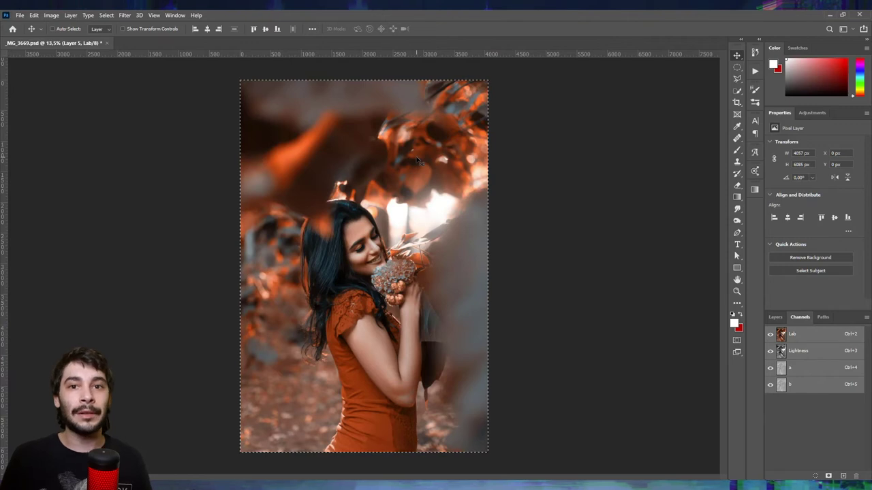
pyautogui.hotkey('ctrl', 'z')
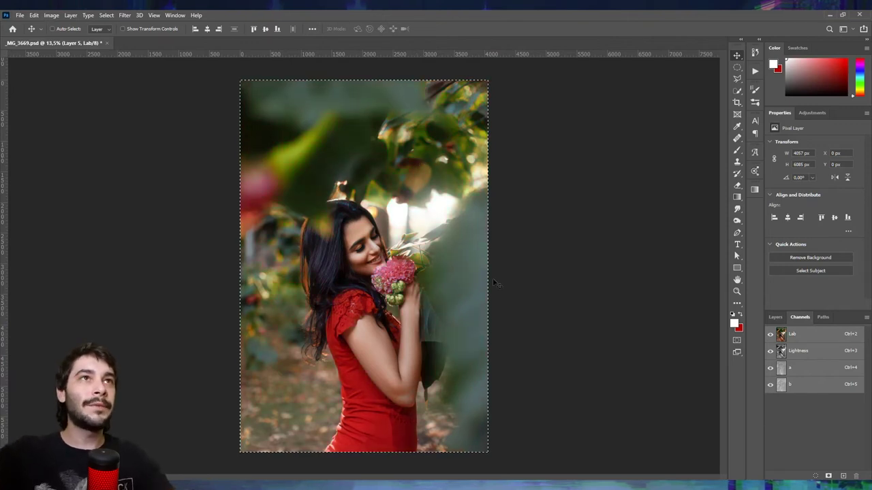
# Step: Deselect and duplicate the photo layer with Ctrl+J
pyautogui.press('ctrl')
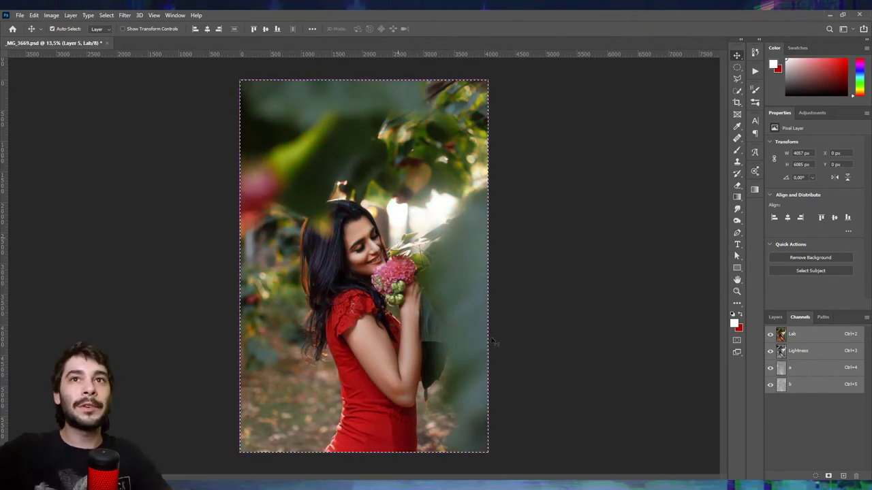
pyautogui.hotkey('ctrl', 'd')
pyautogui.press('F7')
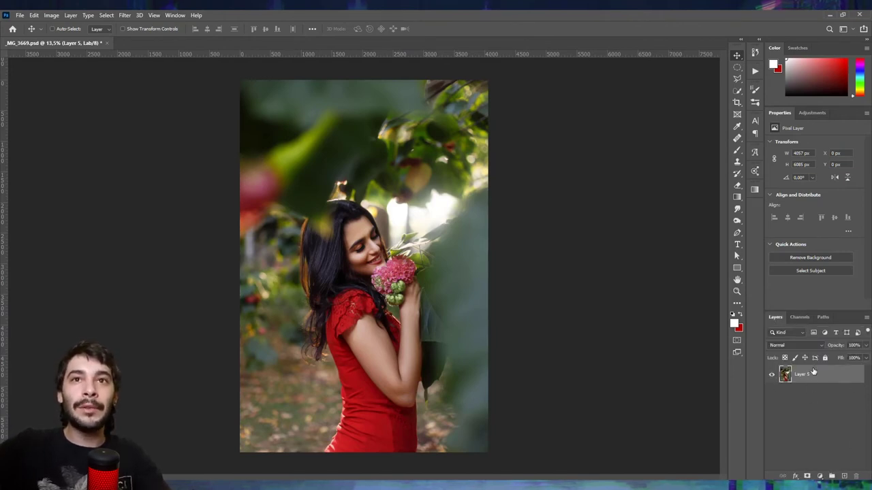
pyautogui.press('ctrl')
pyautogui.hotkey('ctrl', 'j')
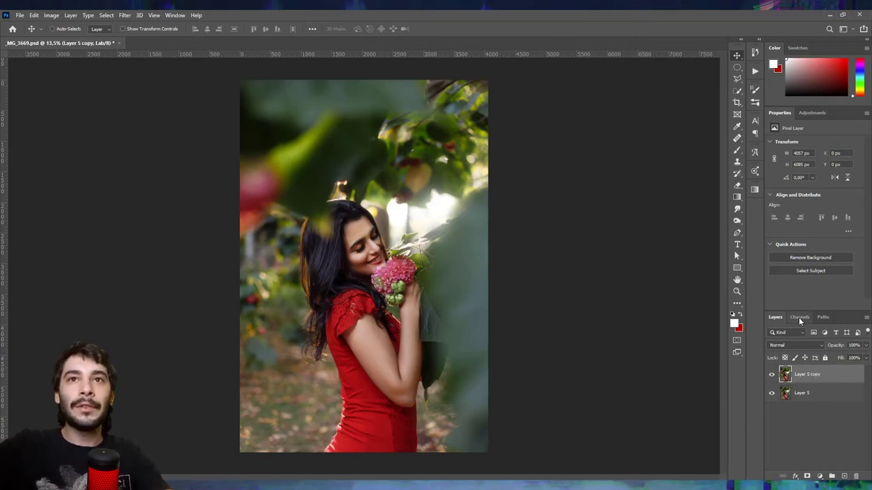
# Step: Replace the copy's a channel with the whole b channel, view the Lab composite, and deselect
pyautogui.click(799, 317)
pyautogui.click(799, 385)
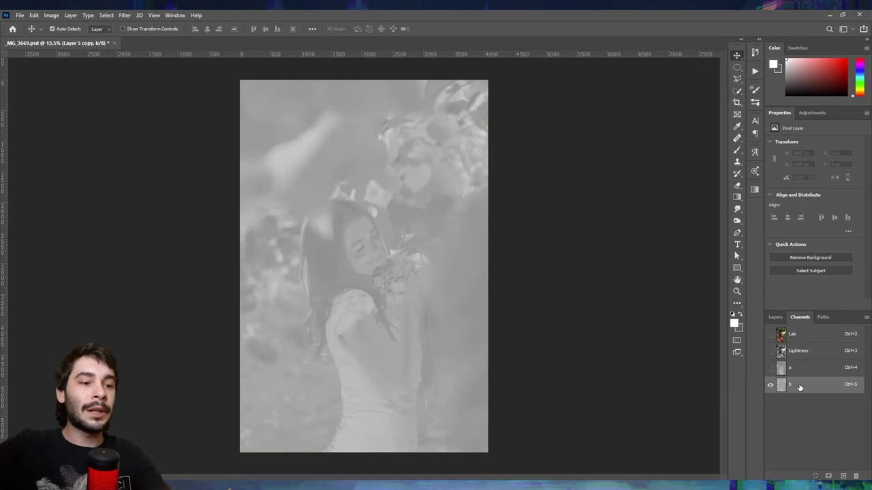
pyautogui.hotkey('ctrl', 'a')
pyautogui.click(798, 369)
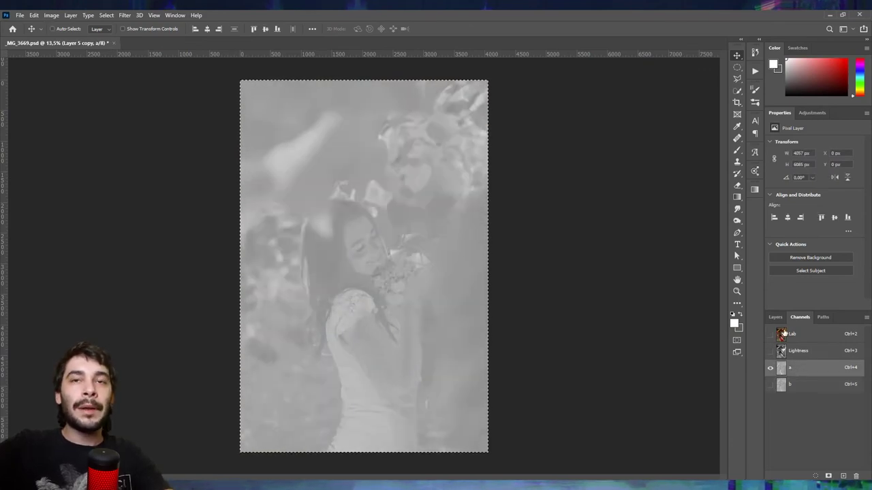
pyautogui.click(795, 334)
pyautogui.hotkey('ctrl', 'd')
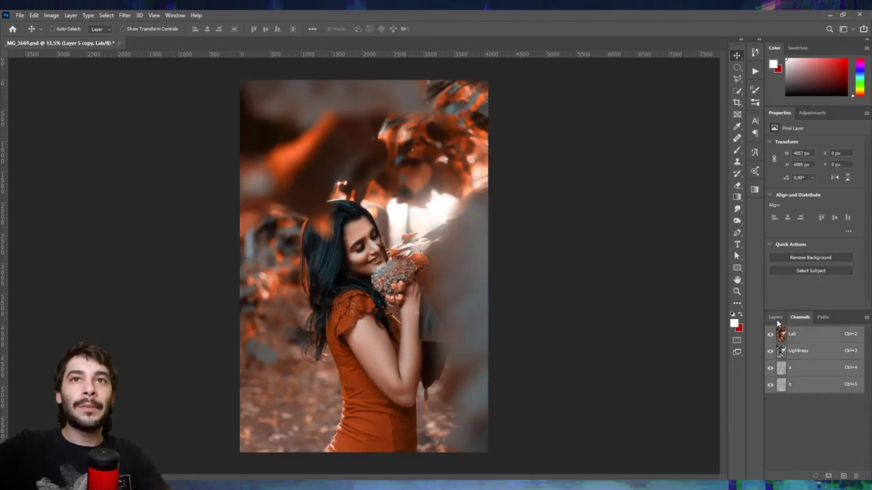
pyautogui.click(776, 317)
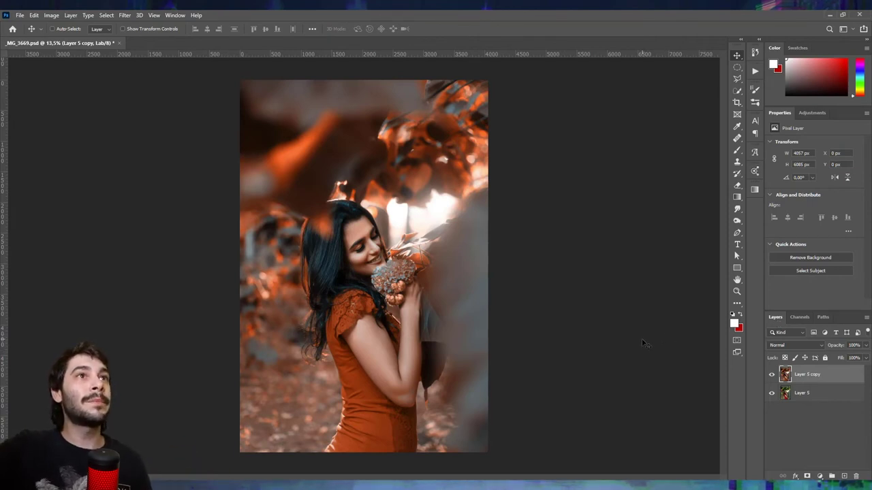
# Step: Switch the mode to RGB Color, choosing Don't Merge to keep both layers
pyautogui.click(52, 17)
pyautogui.moveTo(57, 25)
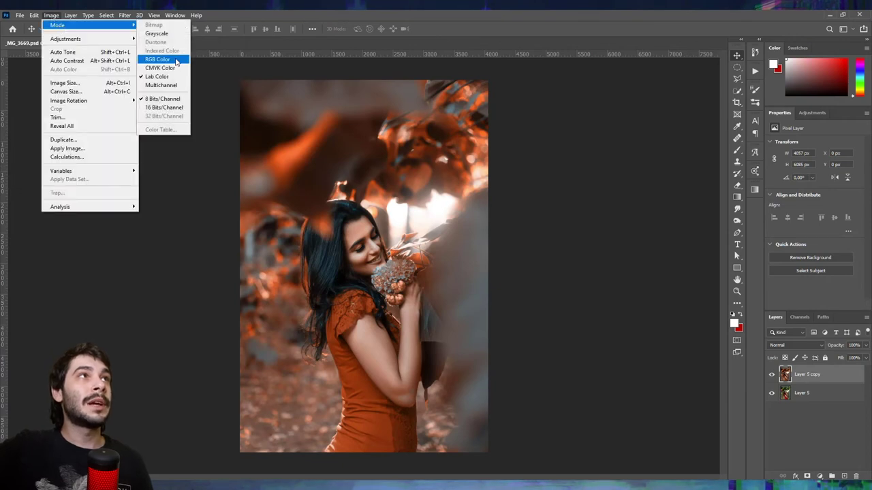
pyautogui.click(157, 59)
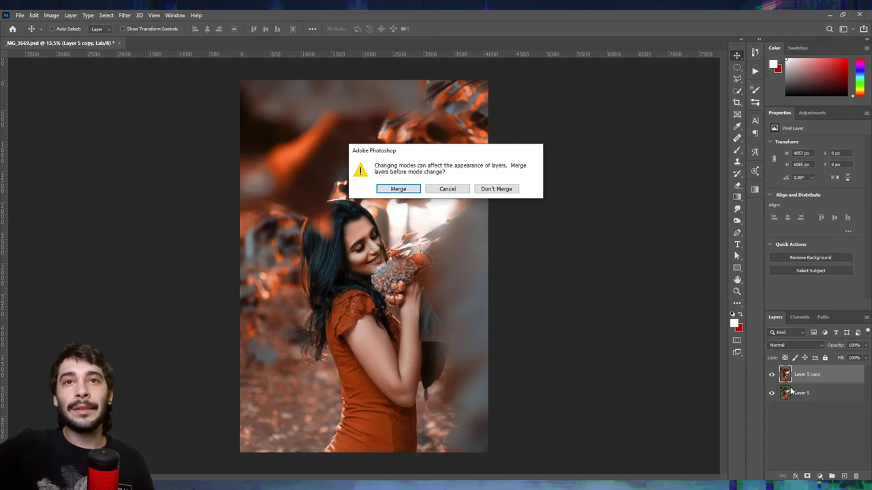
pyautogui.click(482, 189)
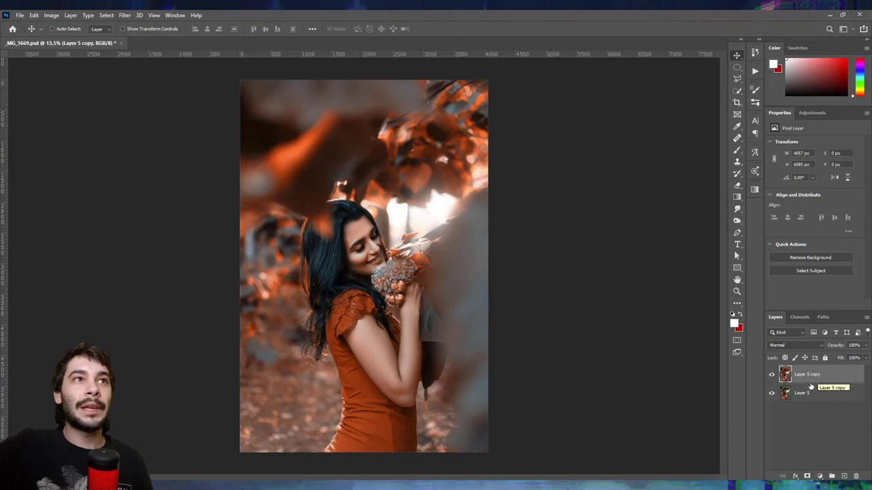
# Step: Mask Layer 5 copy, painting black with a ~701 px brush over face, flowers and dress
pyautogui.click(808, 476)
pyautogui.press('b')
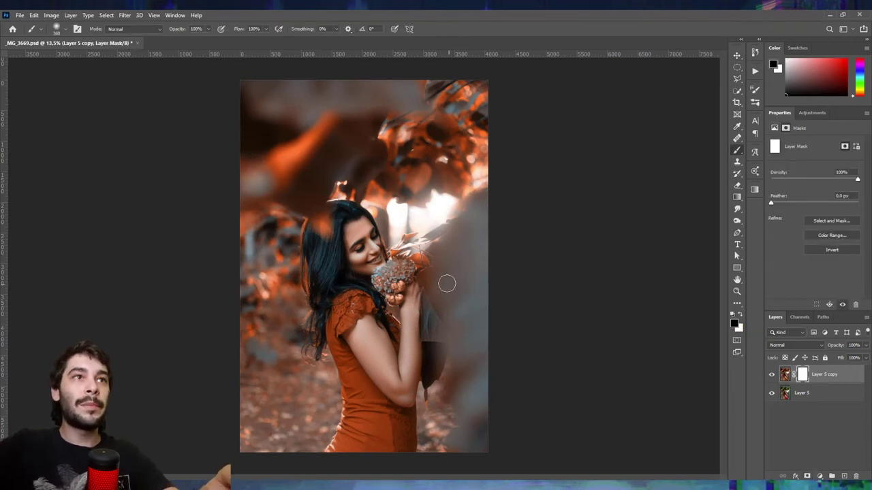
pyautogui.moveTo(351, 248); pyautogui.dragTo(372, 247)
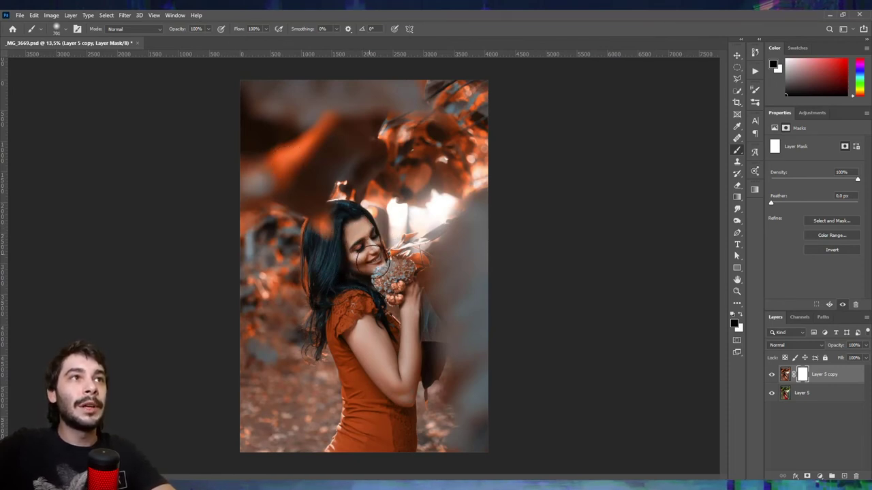
pyautogui.click(373, 257)
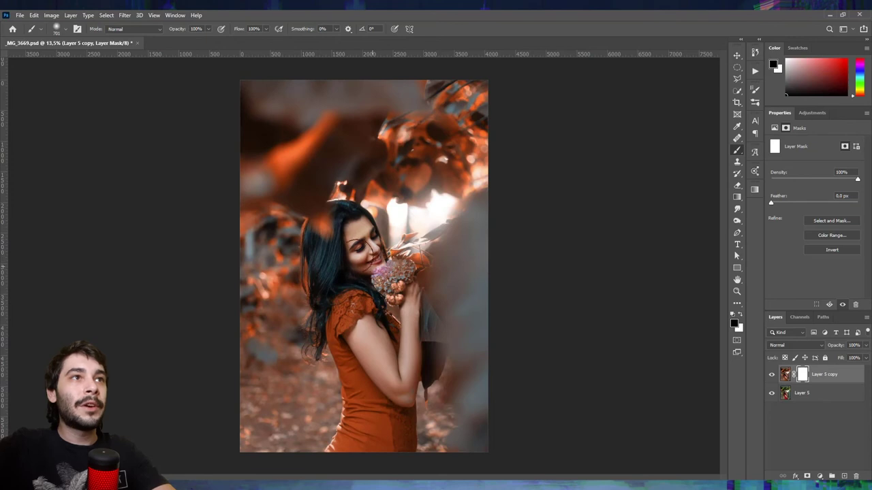
pyautogui.click(378, 286)
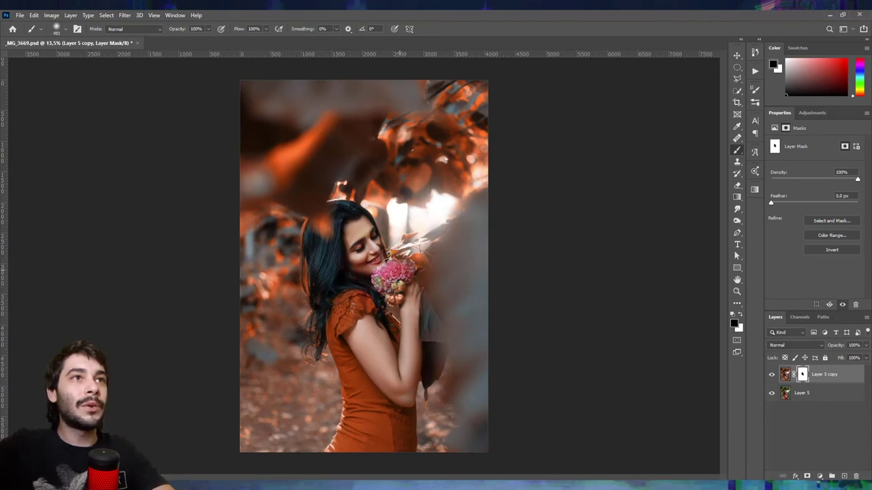
pyautogui.moveTo(377, 276)
pyautogui.mouseDown()
pyautogui.moveTo(364, 294)
pyautogui.moveTo(344, 273)
pyautogui.moveTo(356, 409)
pyautogui.moveTo(334, 462)
pyautogui.moveTo(370, 456)
pyautogui.moveTo(395, 423)
pyautogui.moveTo(395, 448)
pyautogui.moveTo(397, 355)
pyautogui.mouseUp()
pyautogui.moveTo(355, 325)
pyautogui.mouseDown()
pyautogui.moveTo(393, 396)
pyautogui.moveTo(410, 301)
pyautogui.mouseUp()
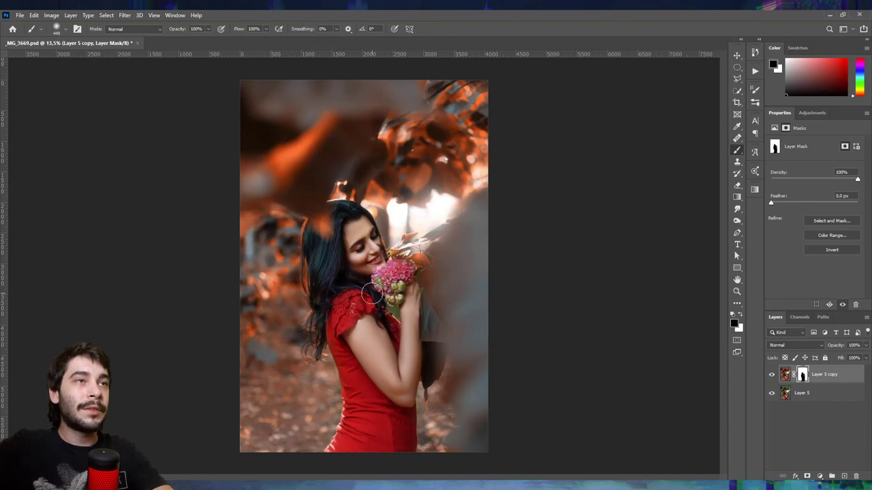
# Step: Toggle the graded copy's visibility to compare the masked result with the original
pyautogui.press('v')
pyautogui.click(771, 374)
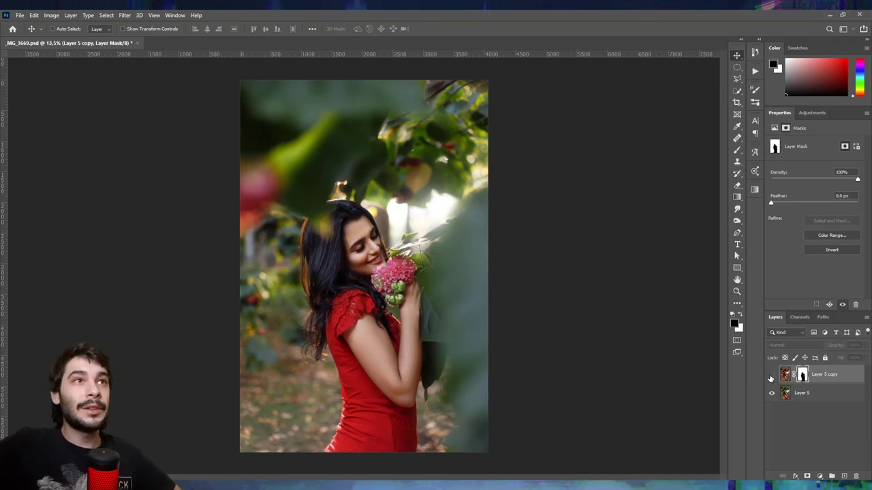
pyautogui.click(771, 374)
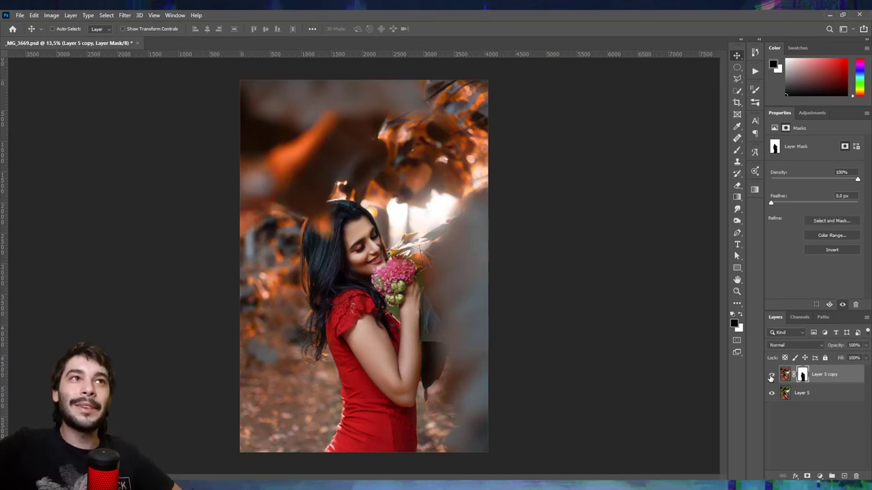
pyautogui.click(822, 476)
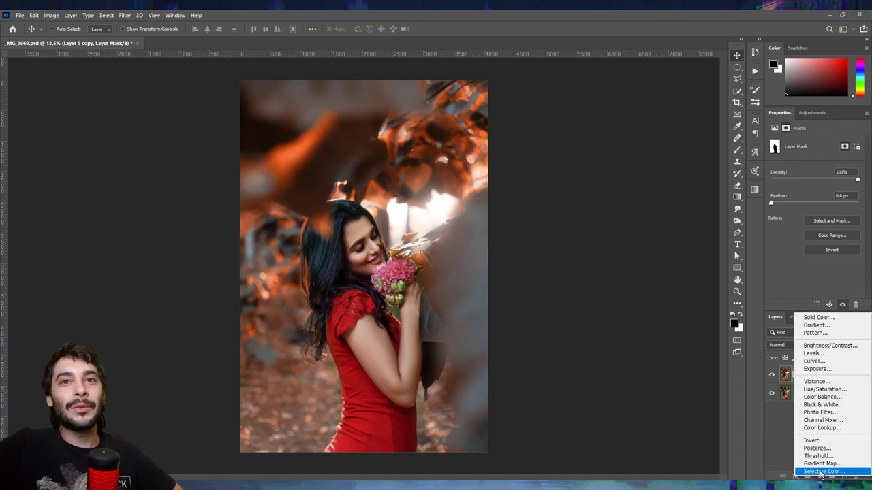
# Step: Add Selective Color, apply the merged image to its mask, and set Reds Magenta to -36
pyautogui.click(814, 469)
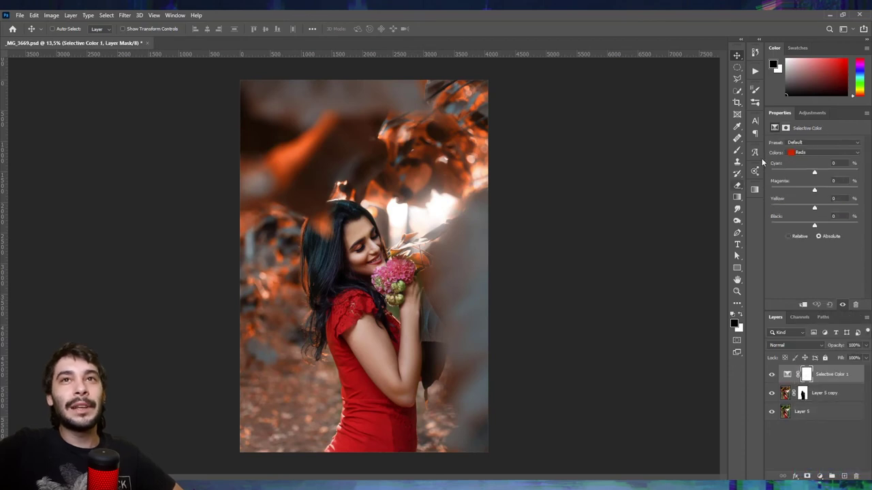
pyautogui.click(48, 16)
pyautogui.click(68, 148)
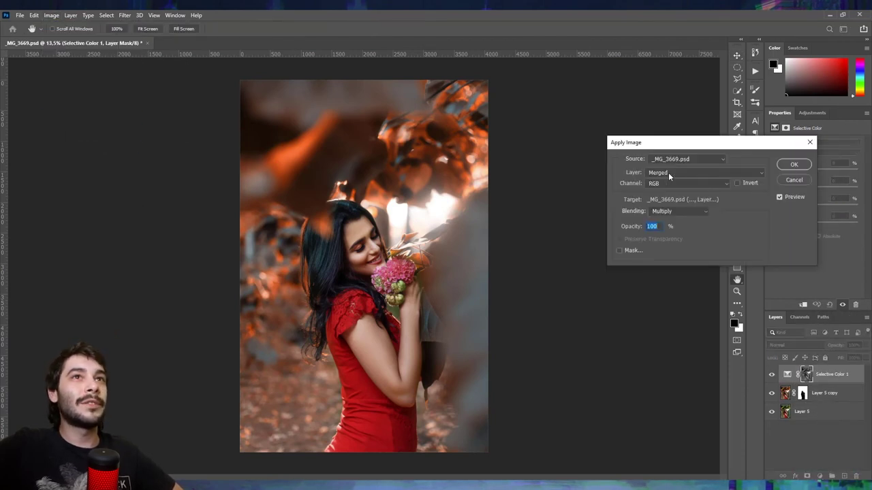
pyautogui.click(792, 165)
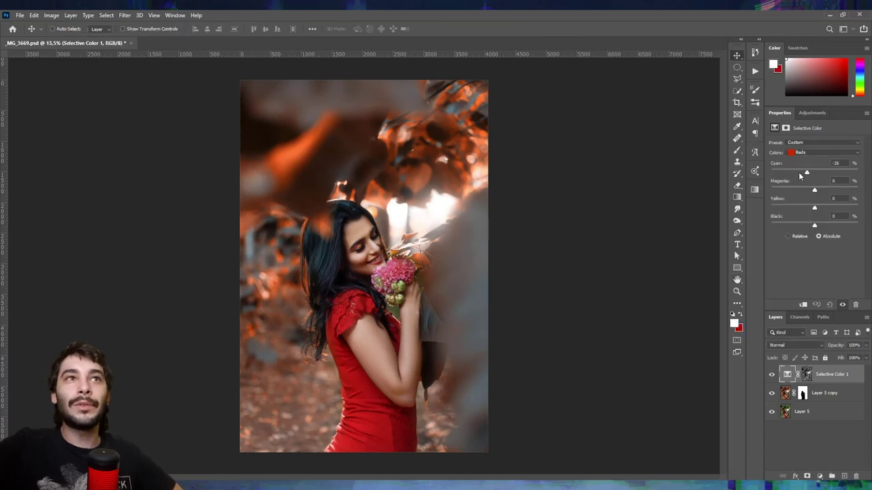
pyautogui.moveTo(820, 190); pyautogui.dragTo(799, 190)
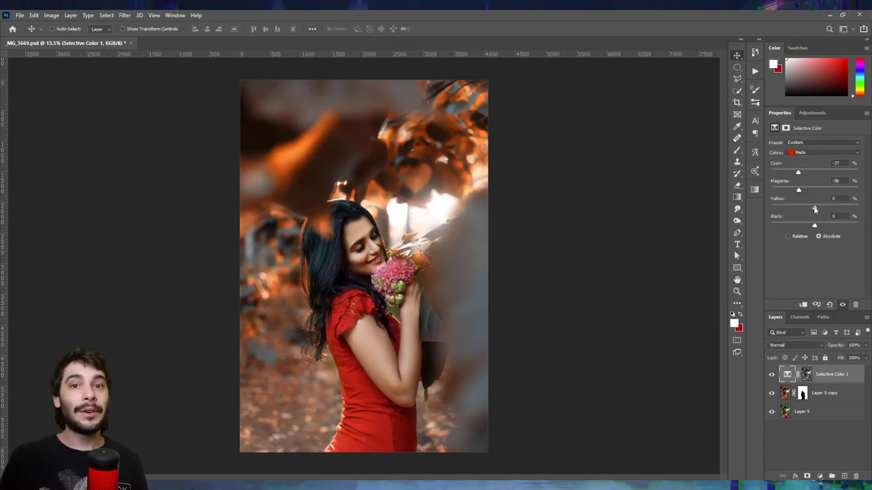